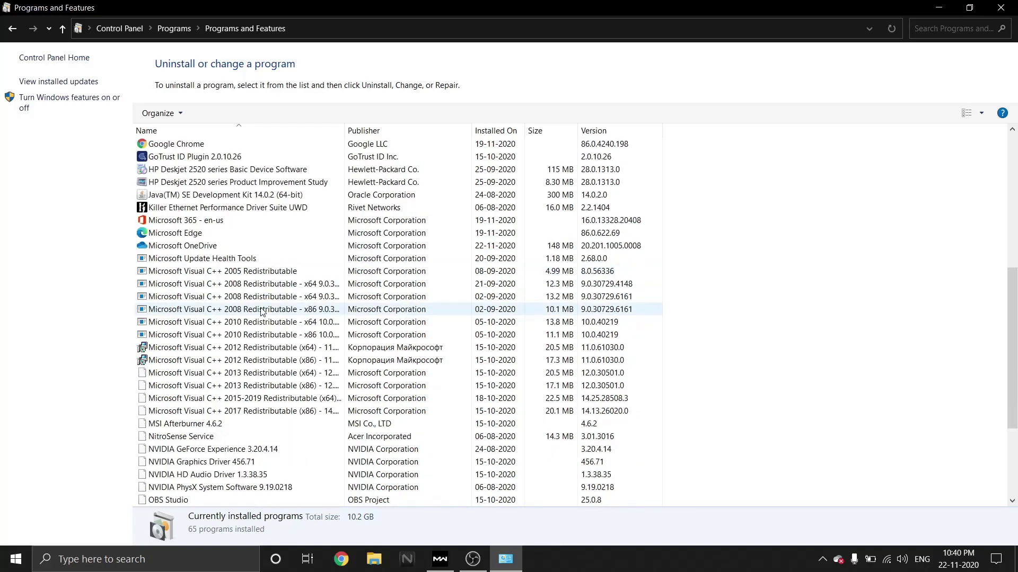
- Uninstall NitroSense Service through its setup wizard, finish the wizard and close the installed programs window
left_click(206, 437)
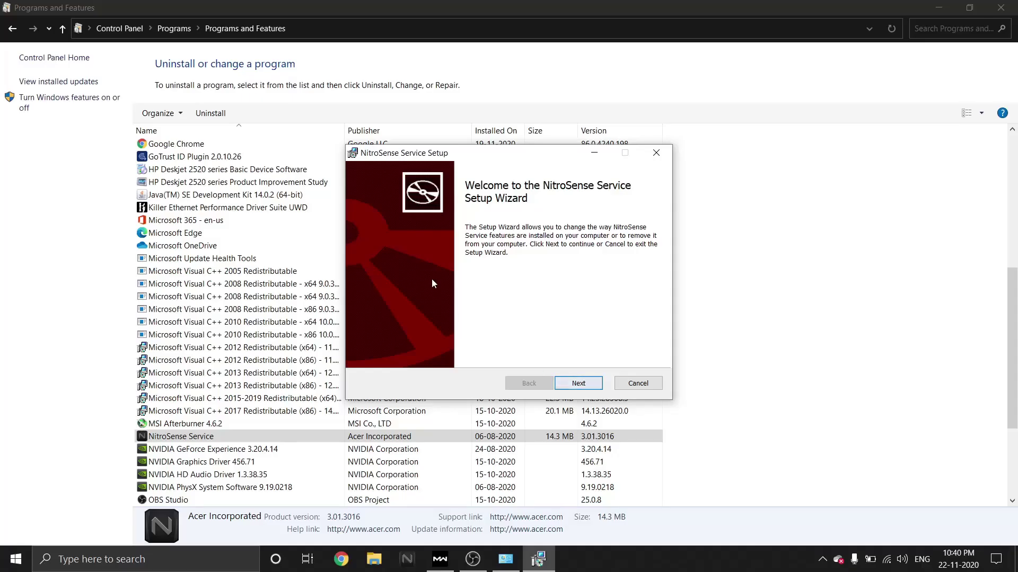
left_click(589, 385)
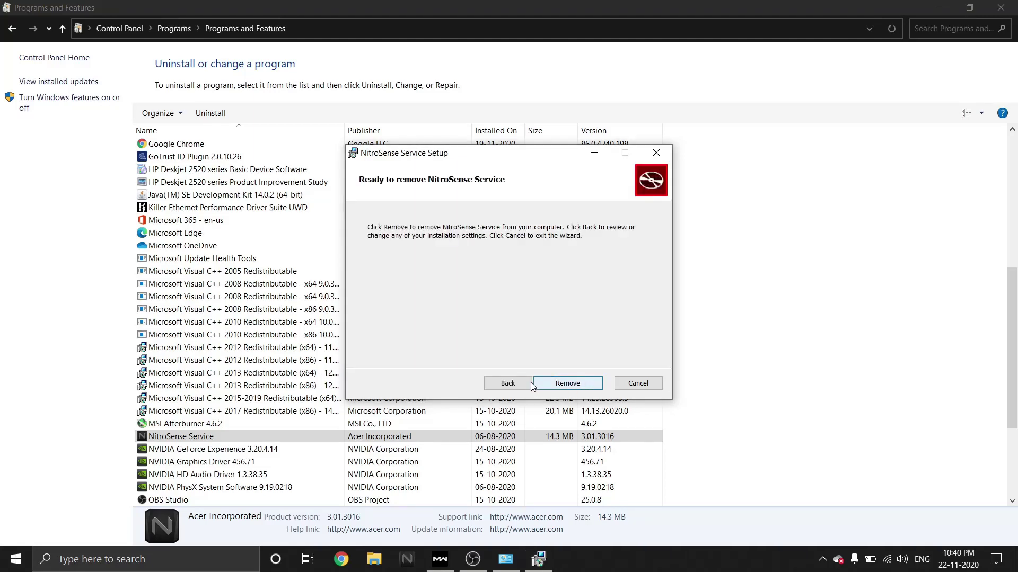
left_click(570, 386)
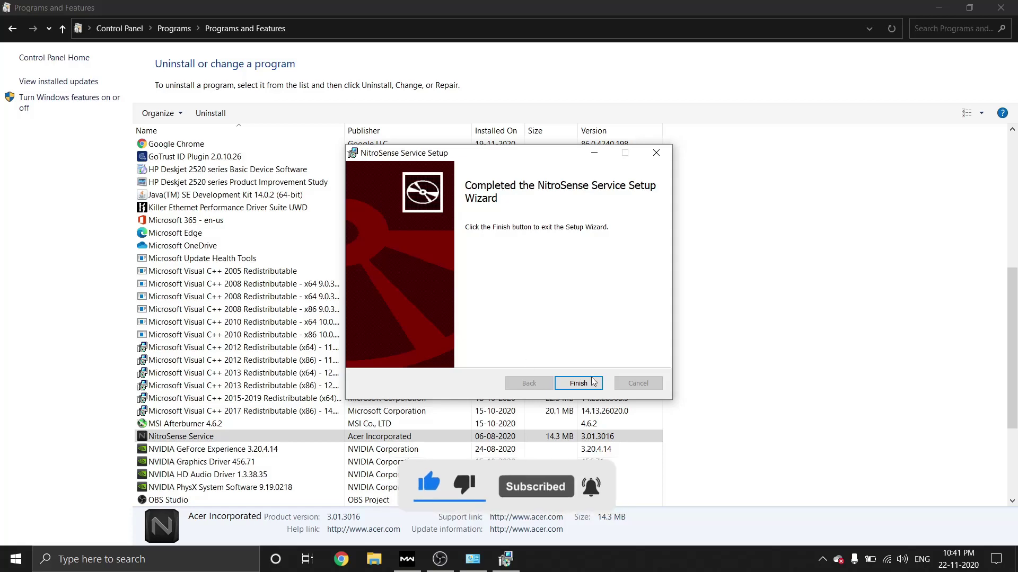
left_click(578, 383)
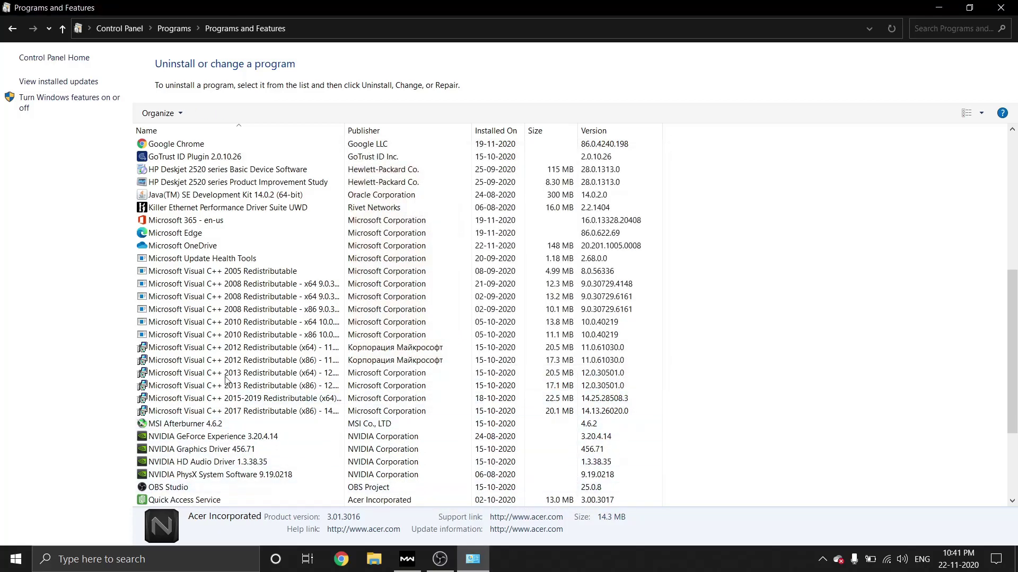
scroll(264, 385, "down", 3)
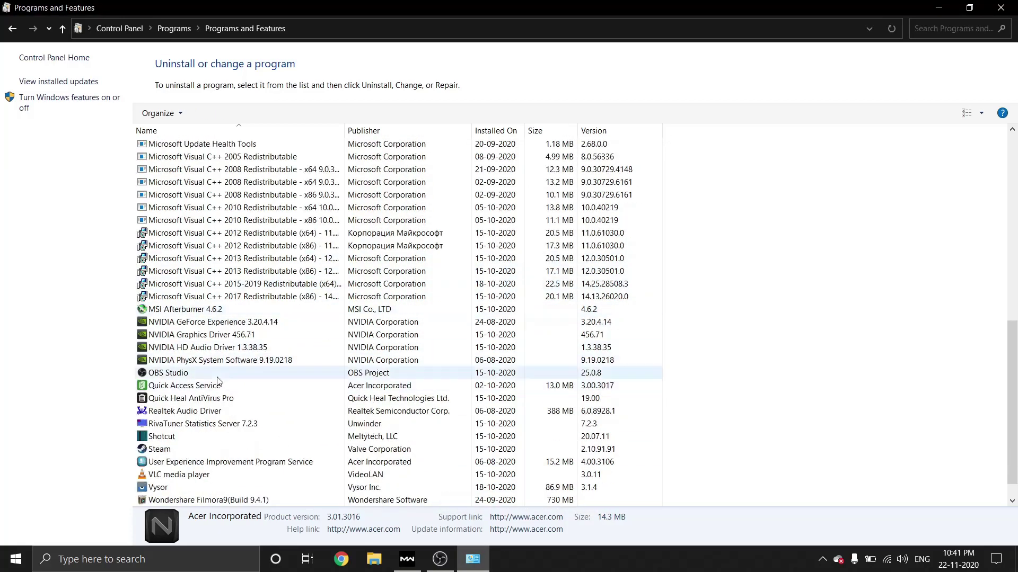
left_click(1000, 7)
- In Chrome, search Google for "acer", open the Acer India website and go to its support page
left_click(341, 564)
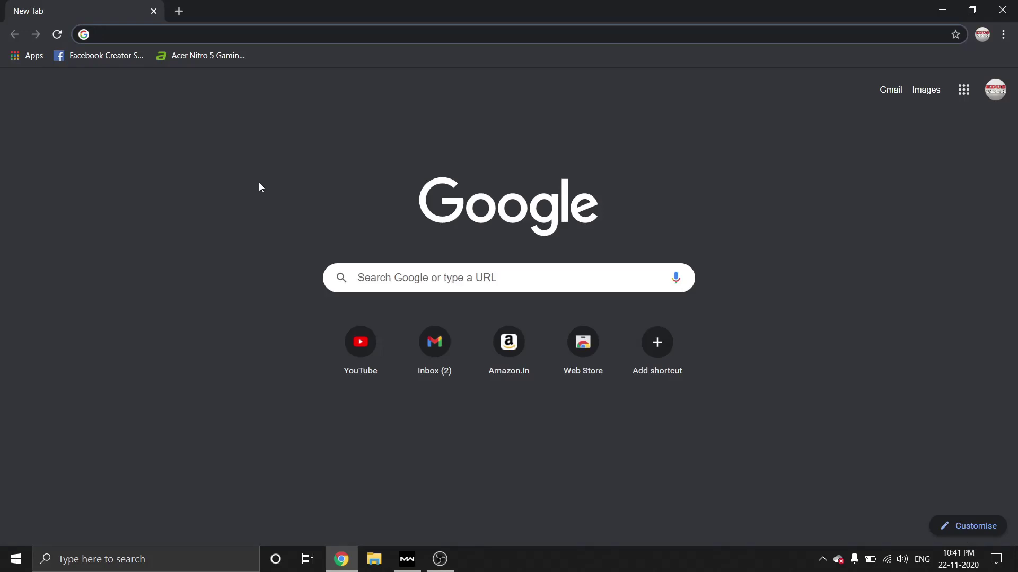
type("acer")
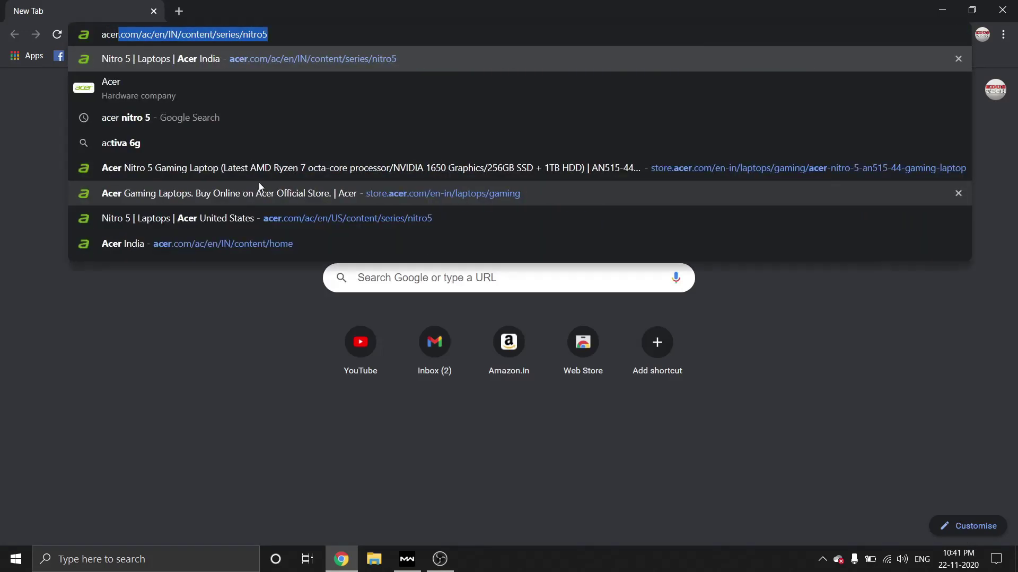
key("Delete")
key("Return")
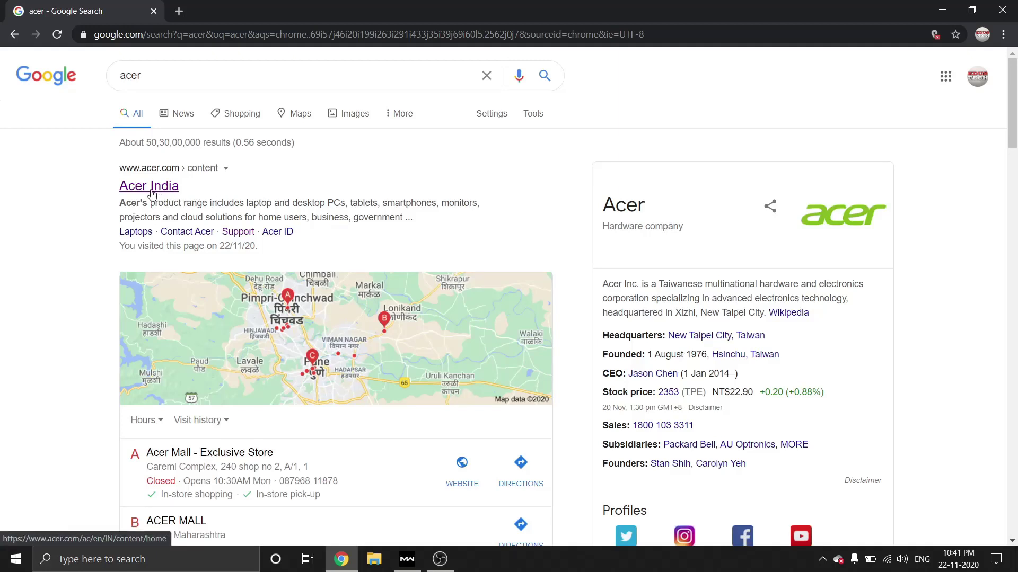
left_click(152, 194)
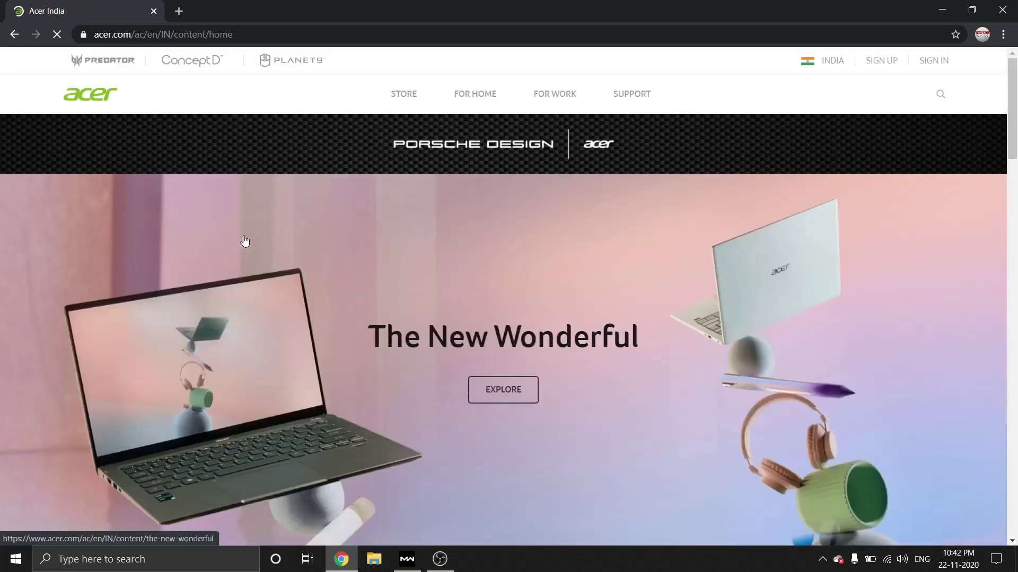
mouse_move(631, 95)
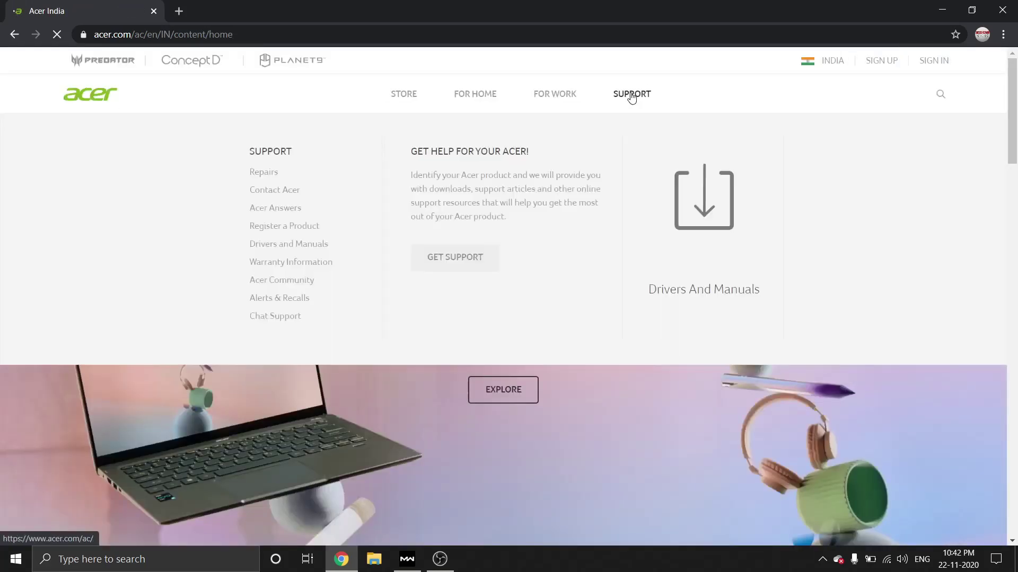
left_click(448, 265)
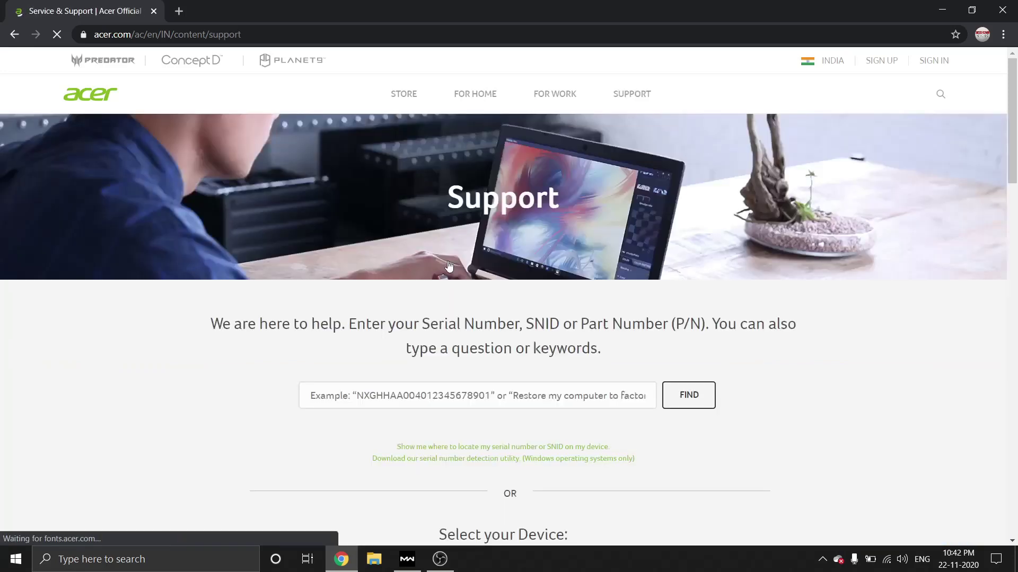
- Select the device for support as category Notebook, series Nitro and model Nitro AN515-44
scroll(307, 380, "down", 2)
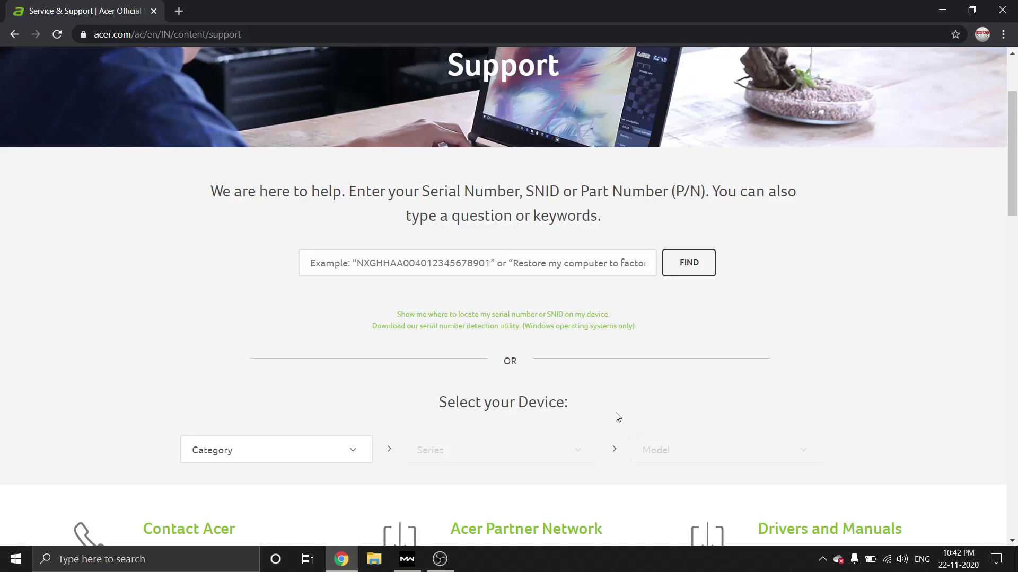
left_click(354, 452)
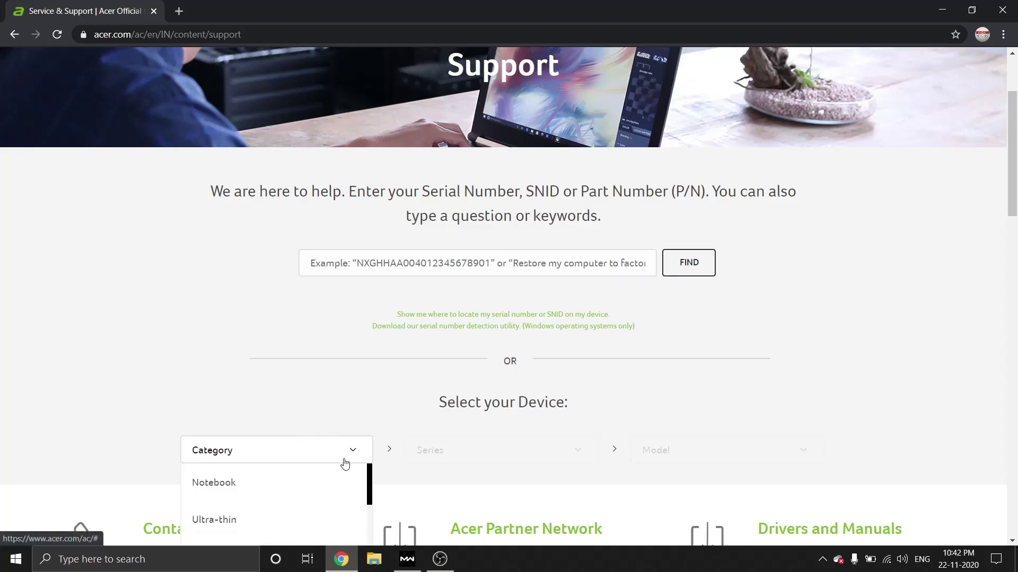
left_click(257, 484)
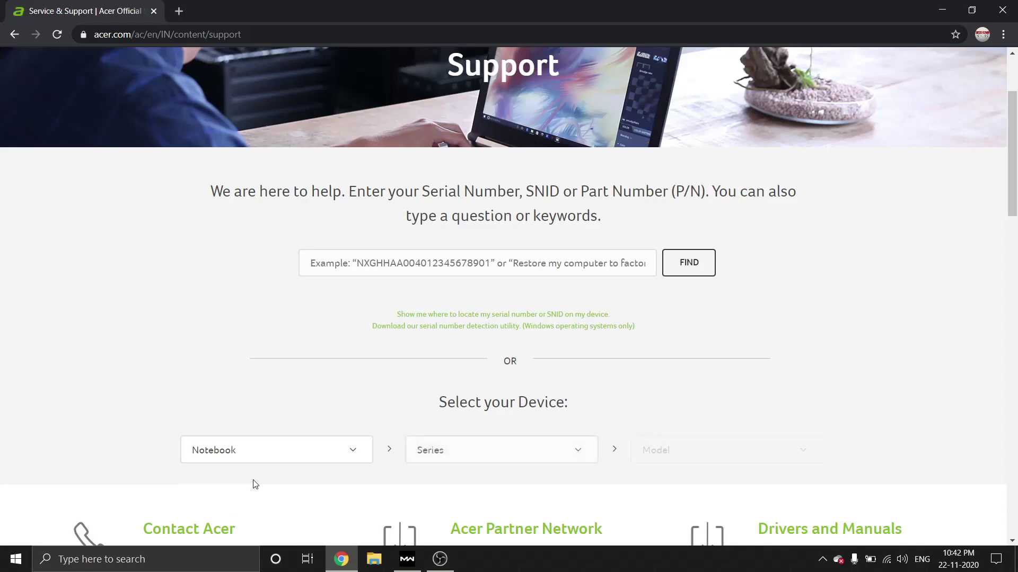
left_click(495, 458)
scroll(498, 484, "down", 3)
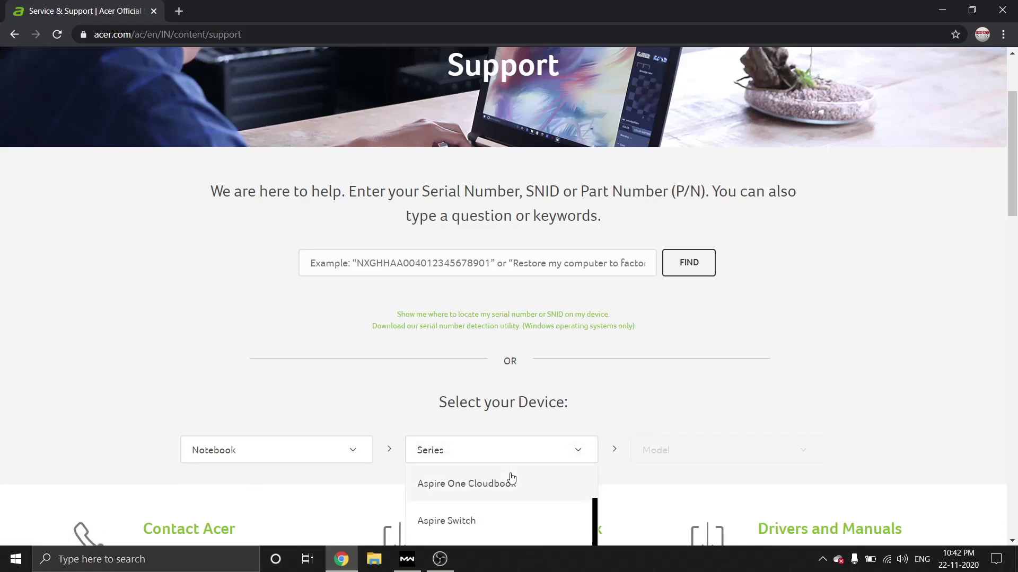
scroll(771, 392, "down", 2)
scroll(771, 392, "down", 2)
scroll(536, 362, "down", 6)
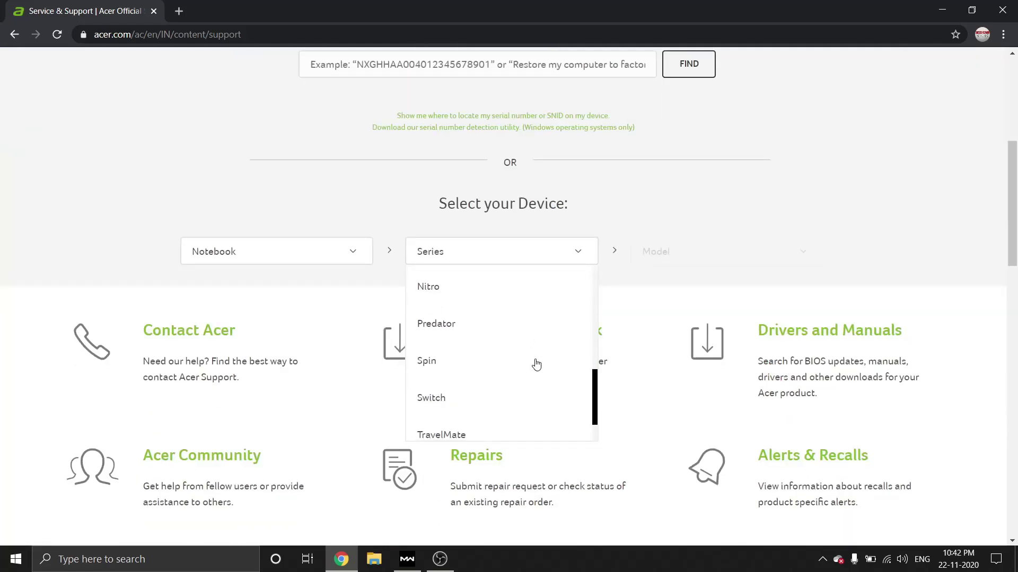
left_click(448, 288)
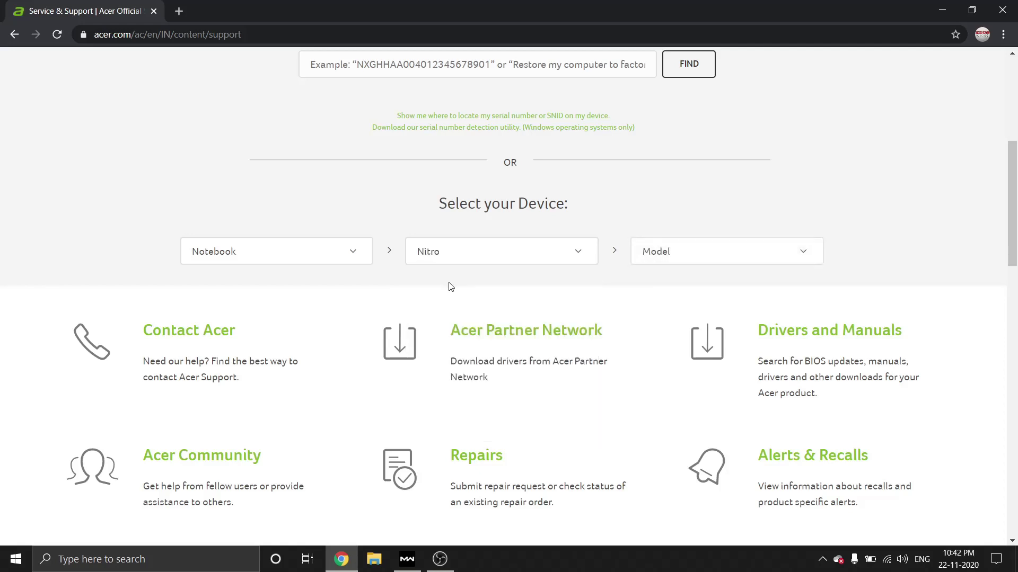
left_click(721, 261)
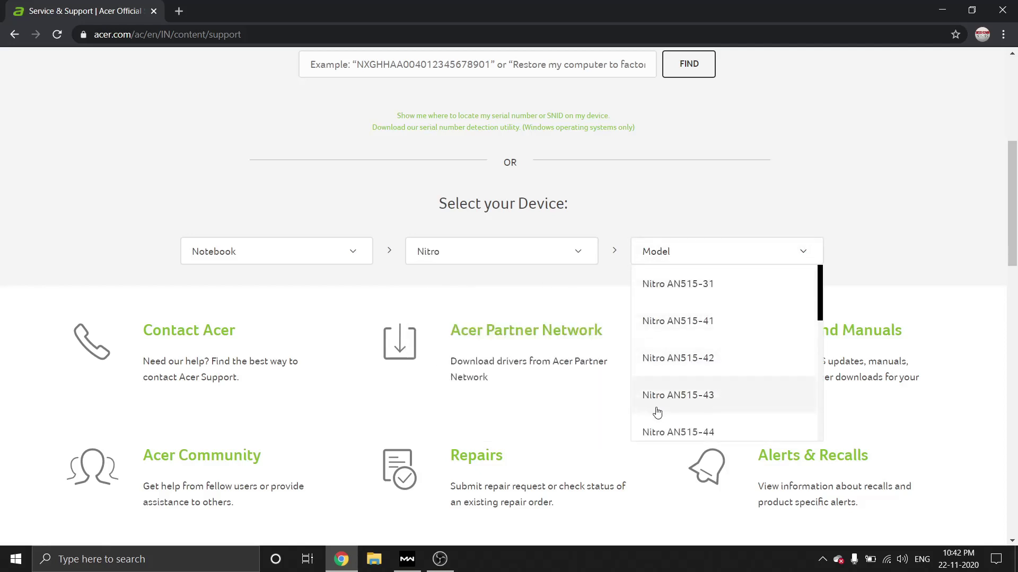
left_click(716, 437)
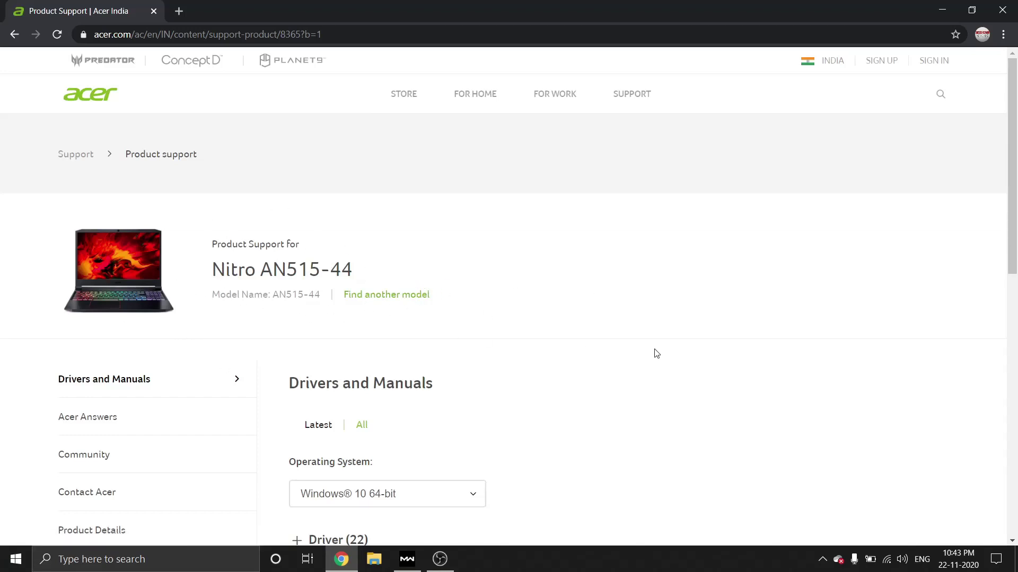
- Expand the Application downloads of the Nitro AN515-44 and look through the entries for Nitro Sense
scroll(657, 352, "down", 4)
scroll(553, 254, "down", 3)
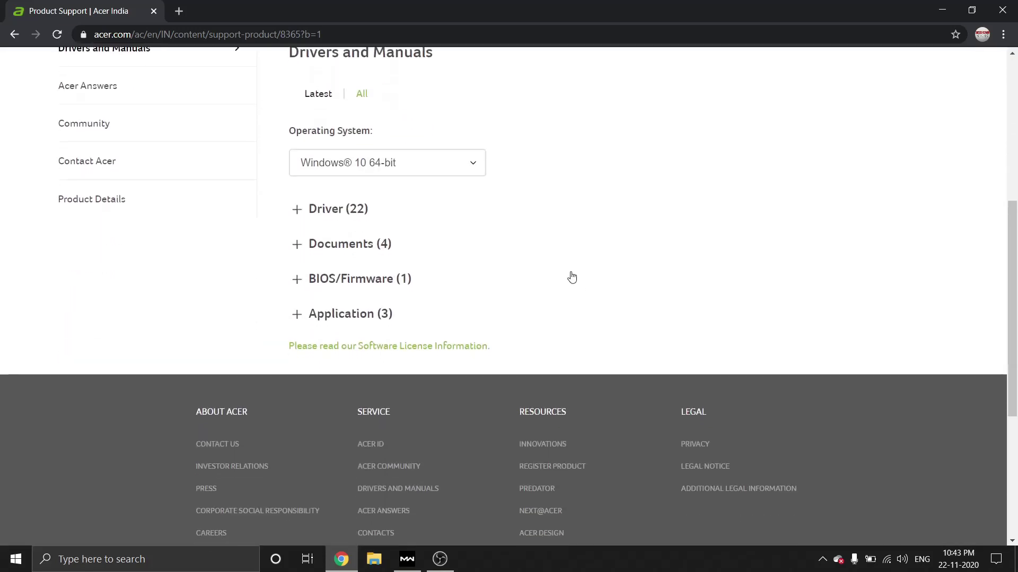
left_click(297, 315)
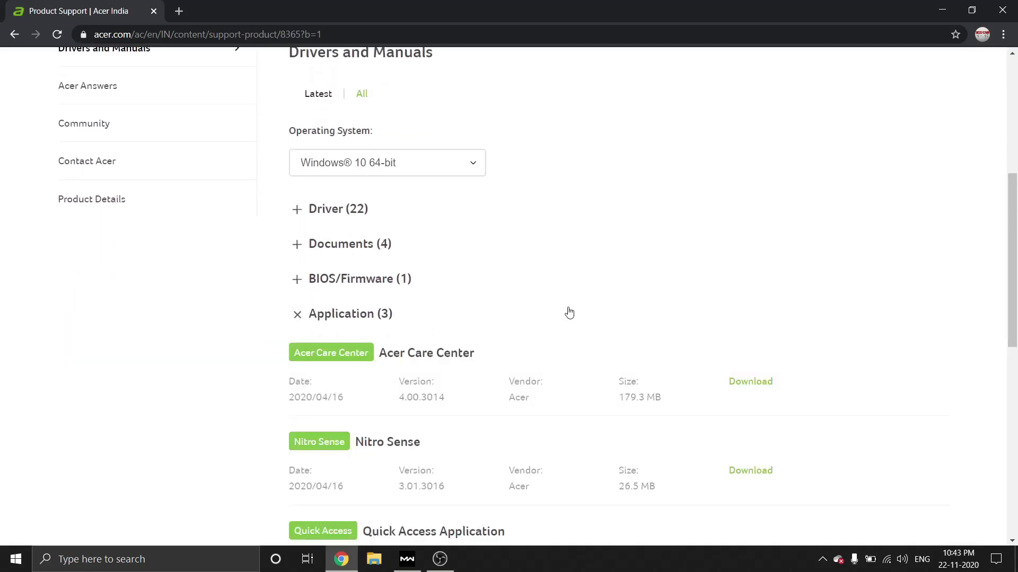
scroll(569, 315, "down", 3)
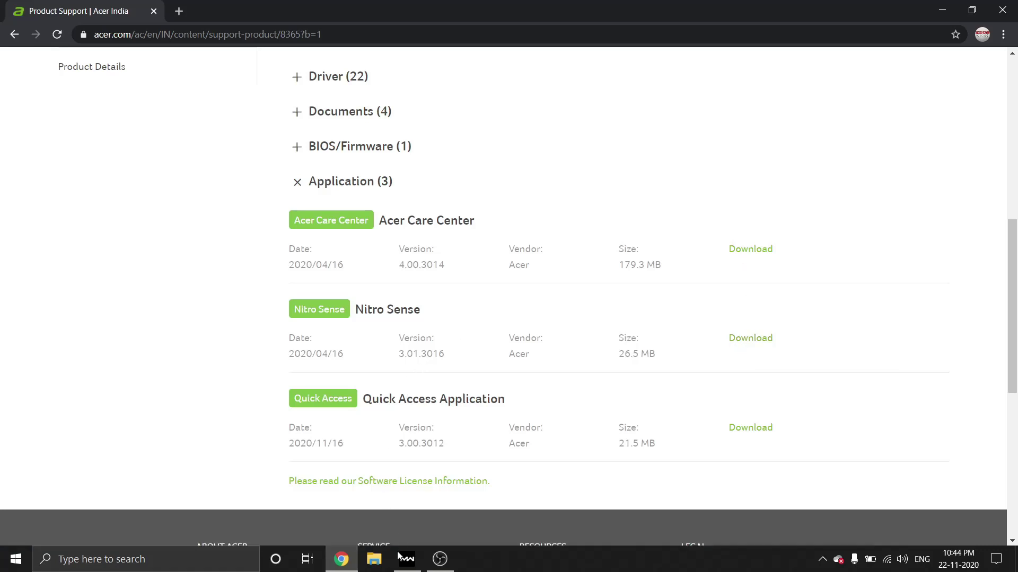
- In File Explorer, open New folder on SSD (E:) and extract the Nitro Sense_Acer_3.01.3016_W10x64_A archive there with 7-Zip
left_click(367, 569)
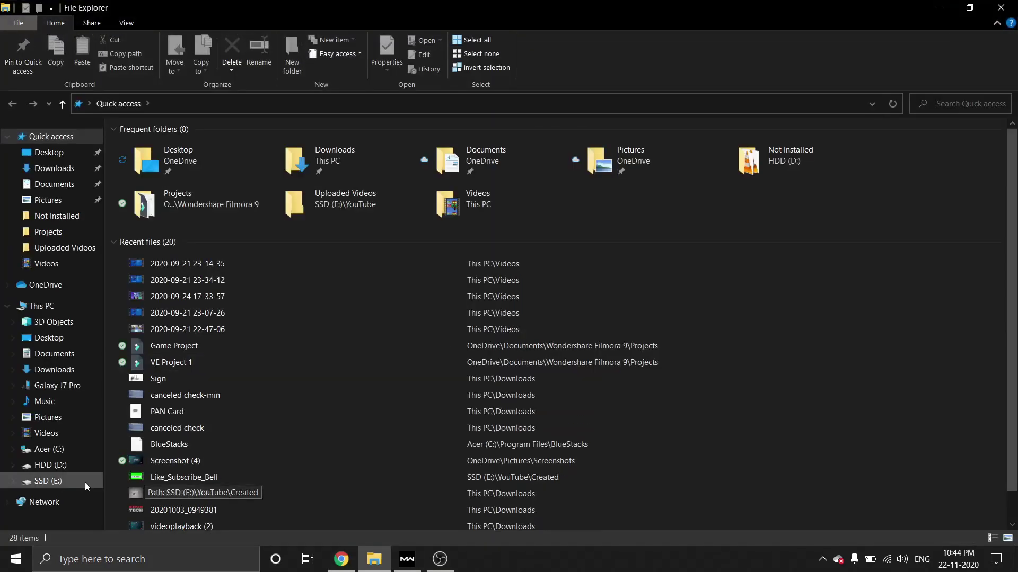
left_click(81, 481)
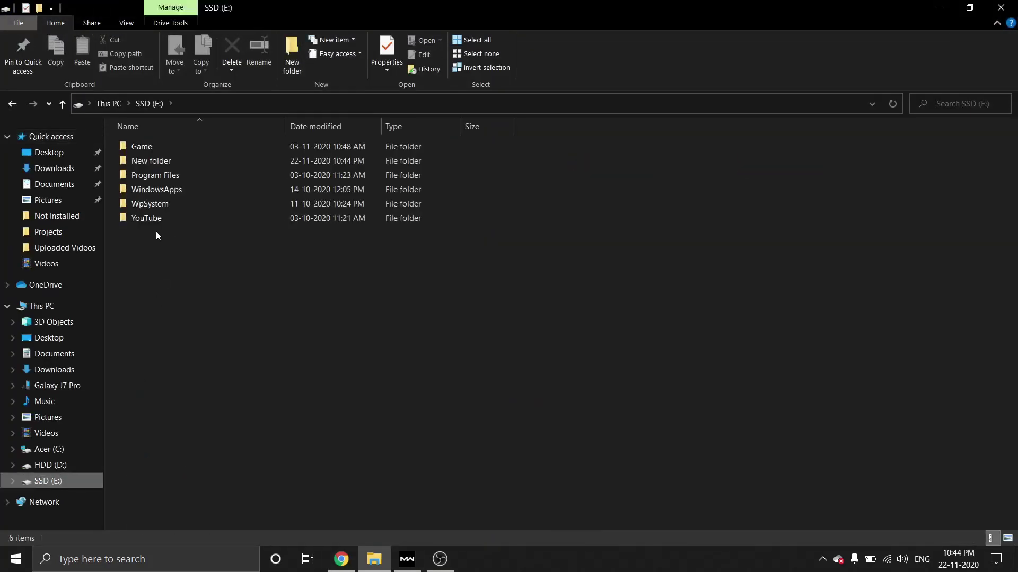
double_click(170, 158)
left_click(192, 145)
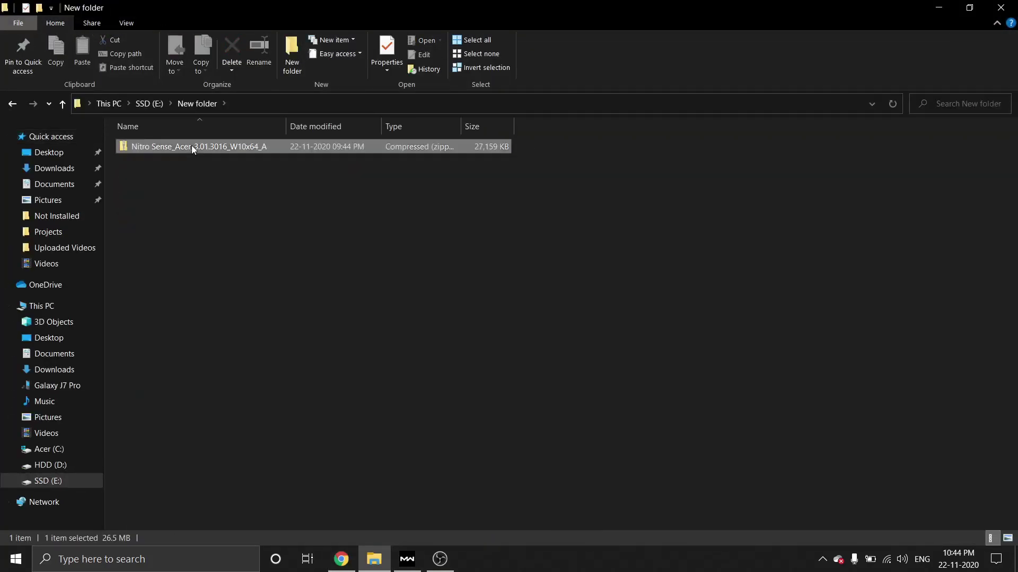
right_click(192, 145)
mouse_move(300, 220)
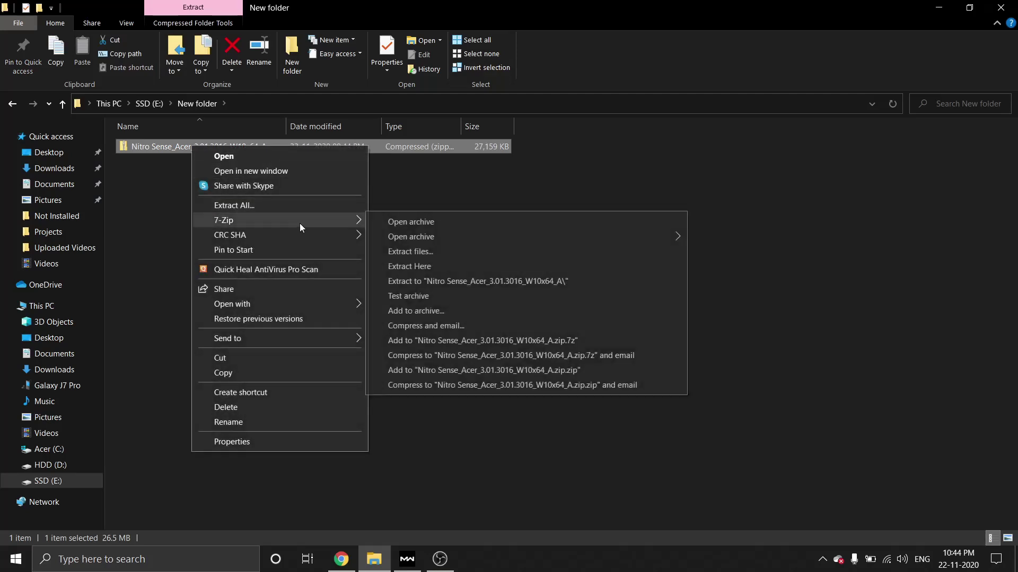
left_click(431, 266)
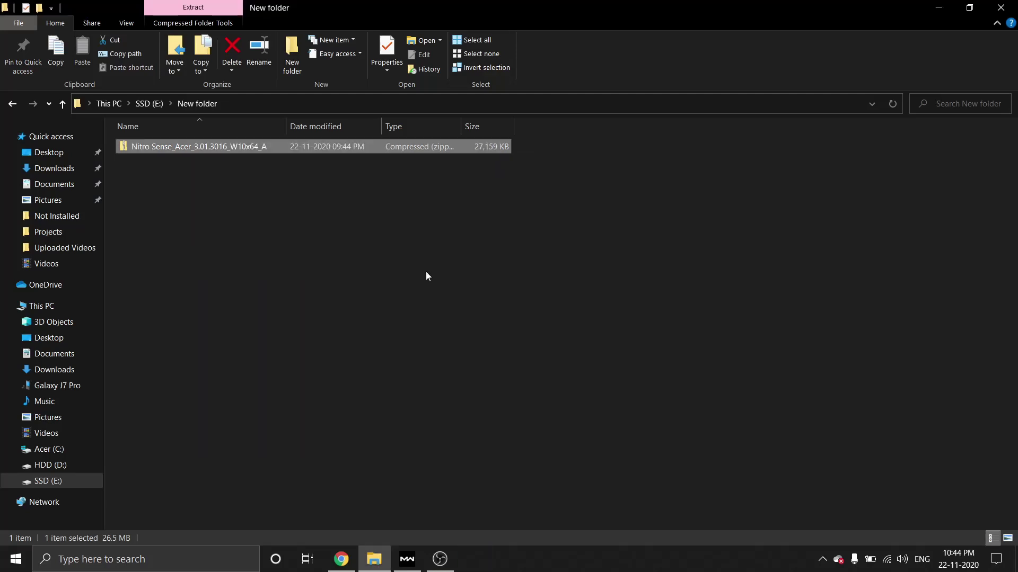
left_click(249, 228)
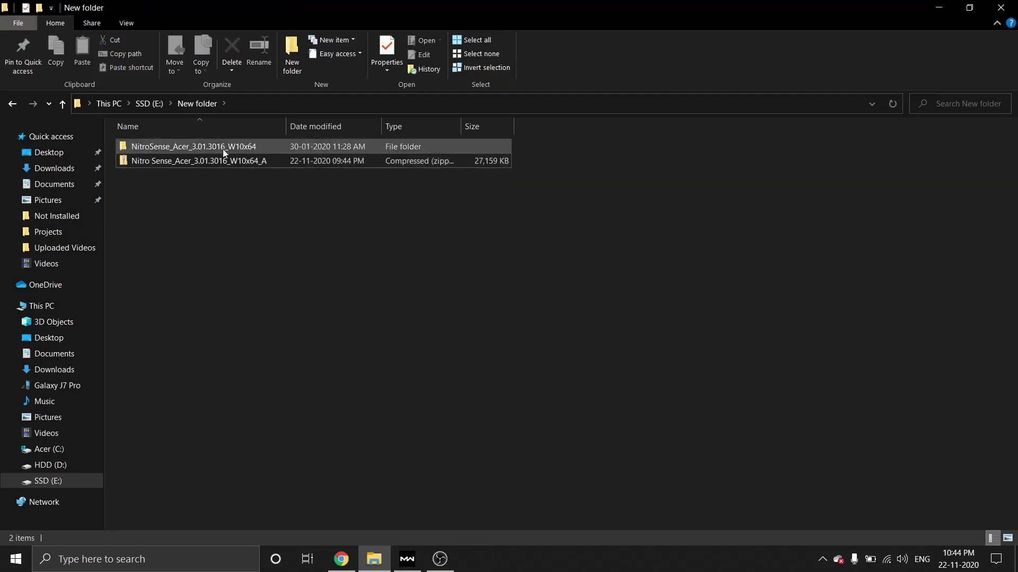
- Run Setup from the extracted NitroSense_Acer_3.01.3016_W10x64 folder, accept the license terms and complete the NitroSense Service installation
double_click(223, 148)
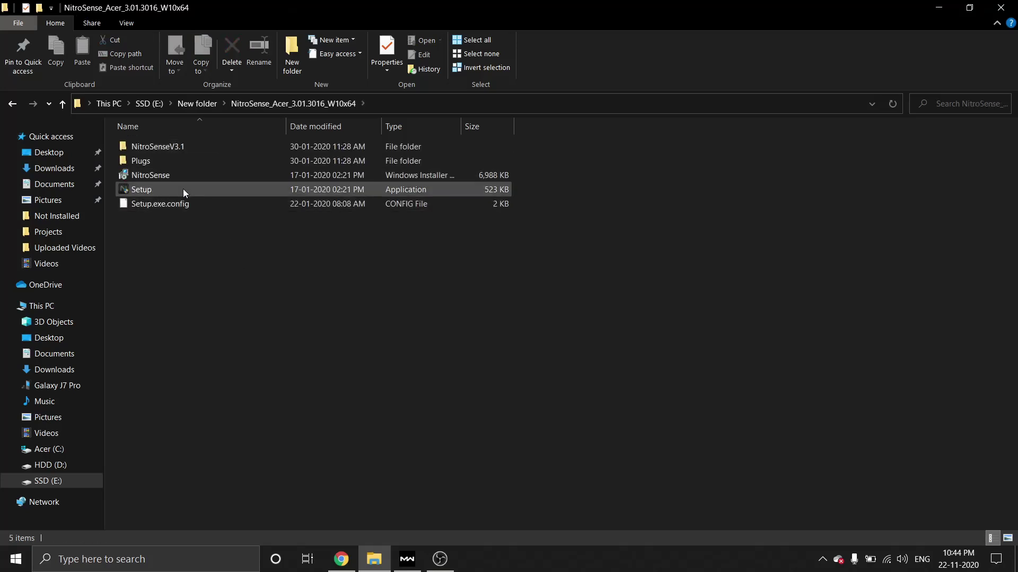
double_click(155, 190)
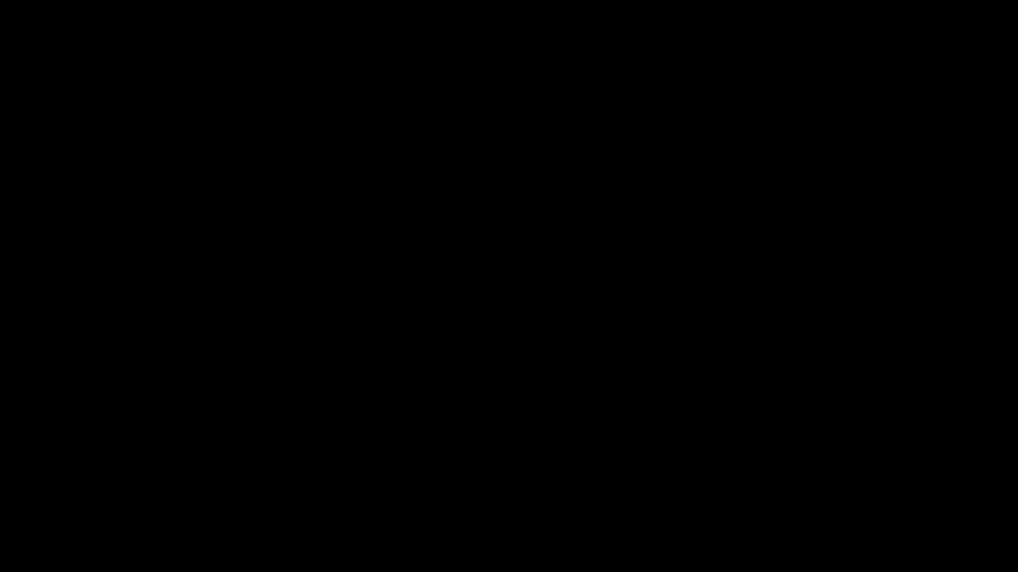
left_click(517, 354)
left_click(511, 351)
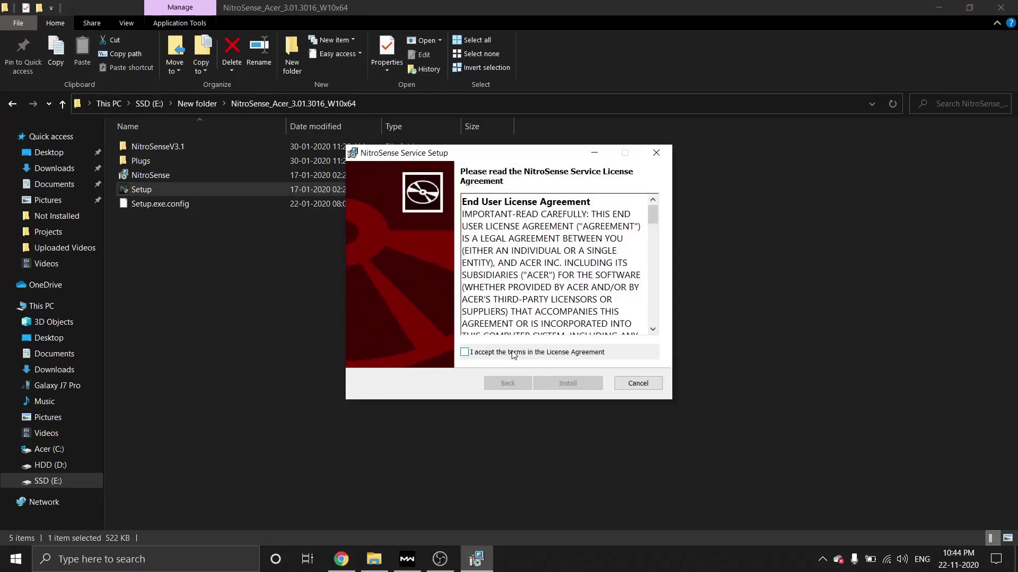
left_click(568, 383)
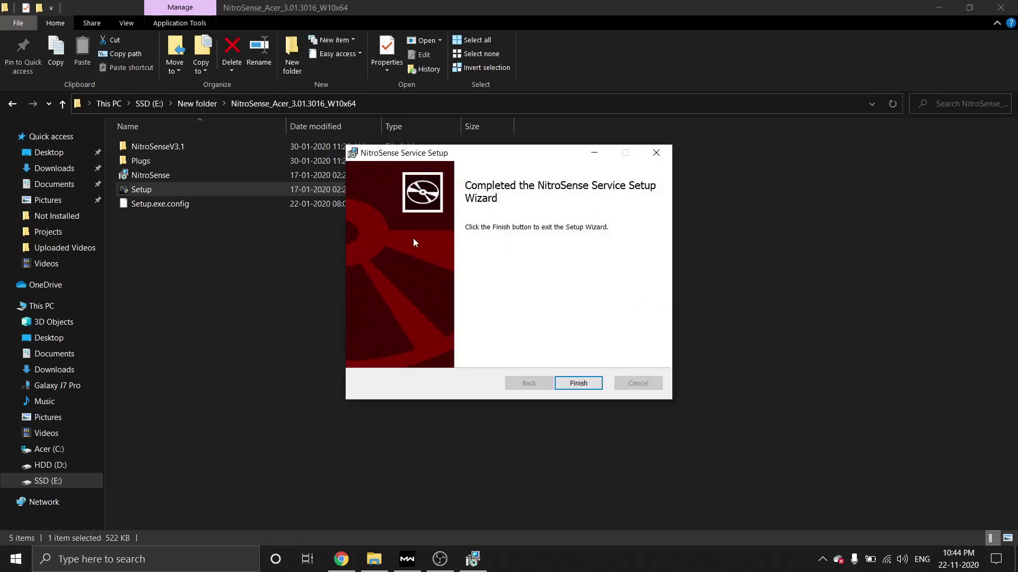
left_click(581, 384)
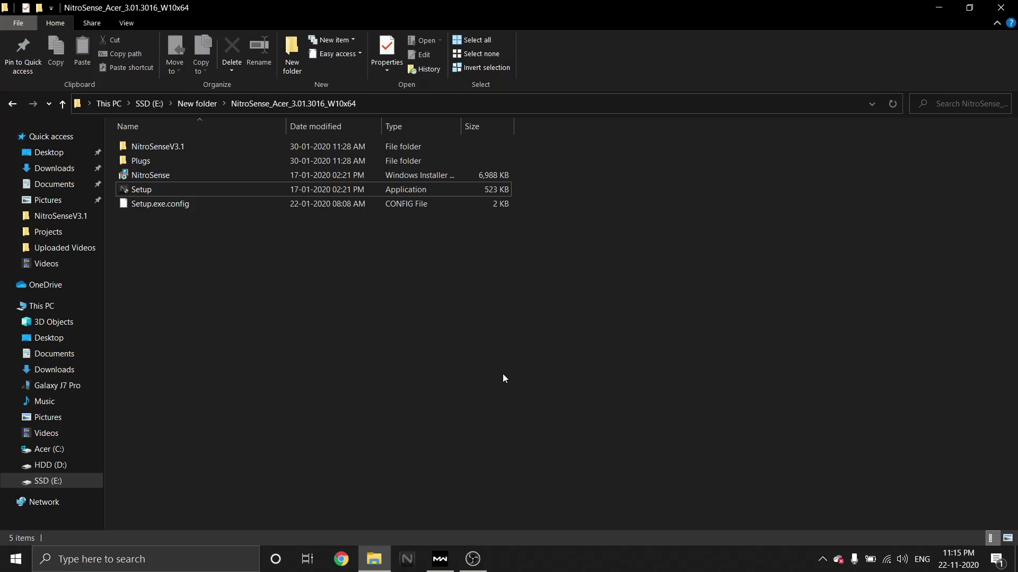
- Open Command Prompt as administrator, minimize the File Explorer window and move the console clear of the desktop icons
left_click(110, 561)
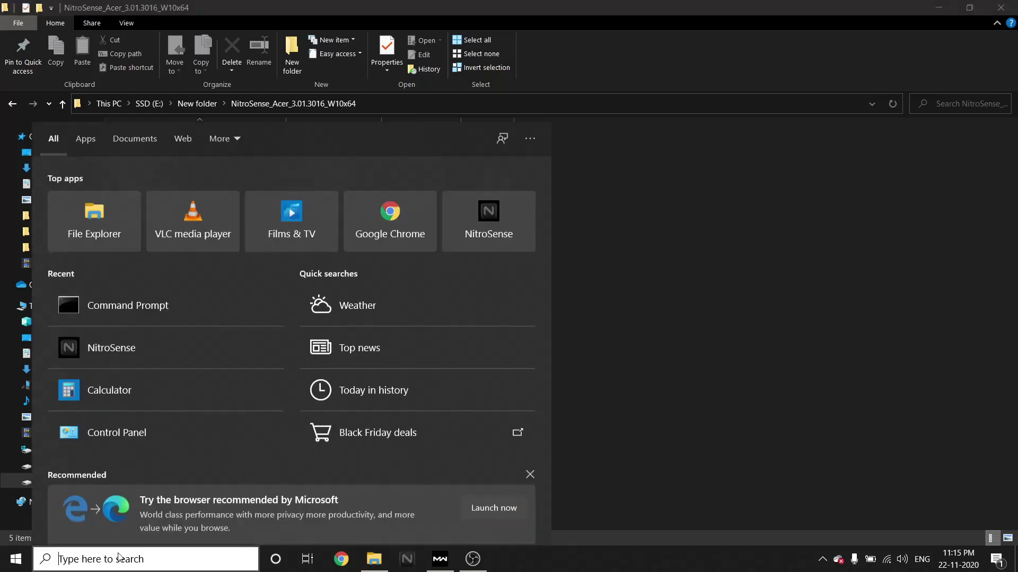
type("cmd")
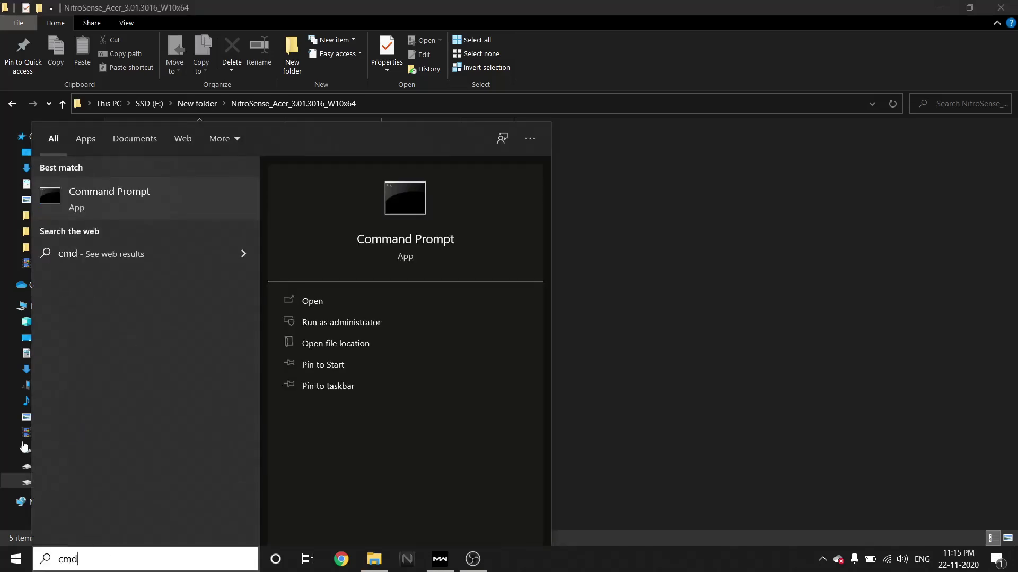
right_click(129, 195)
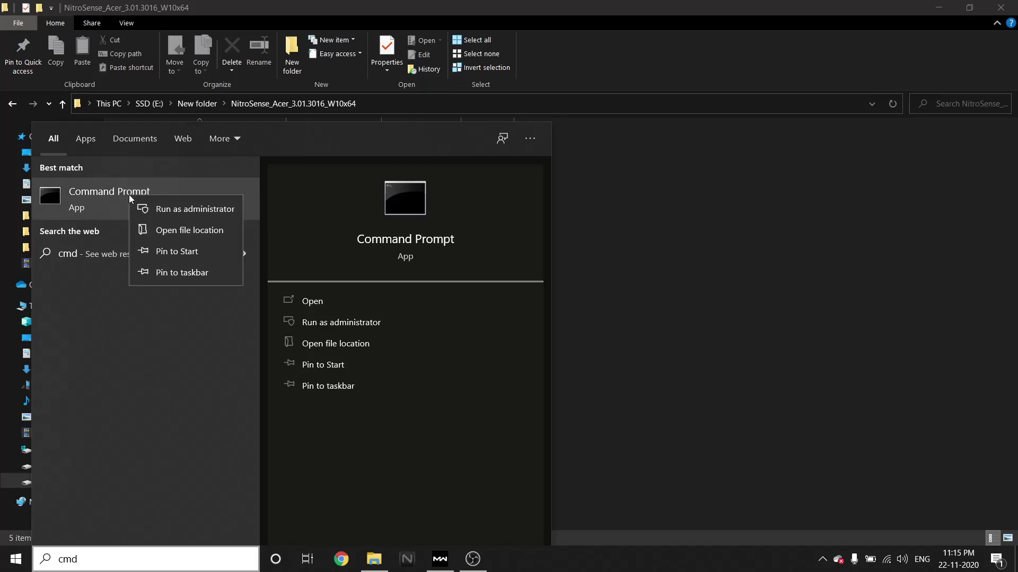
left_click(180, 210)
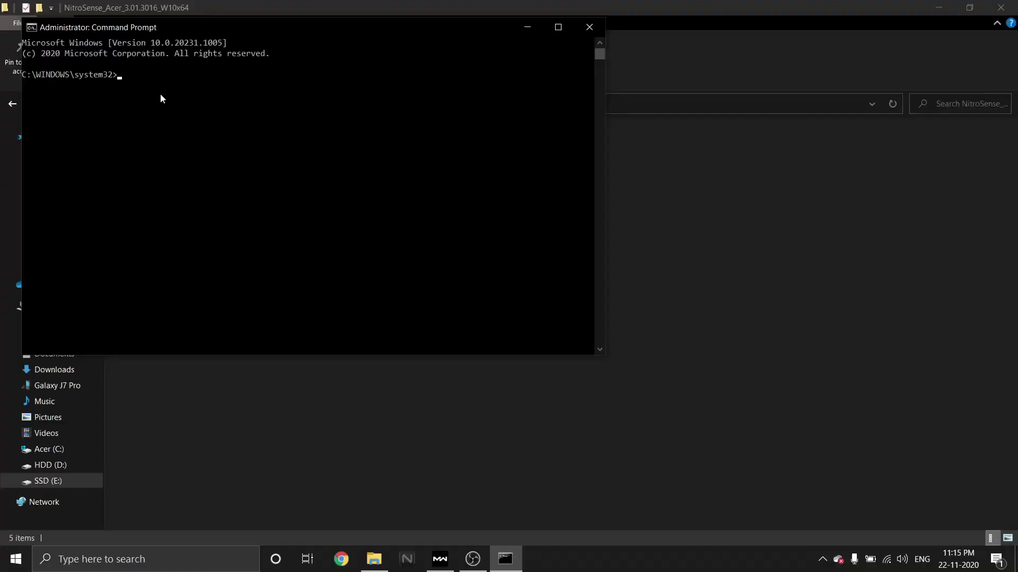
left_click(938, 8)
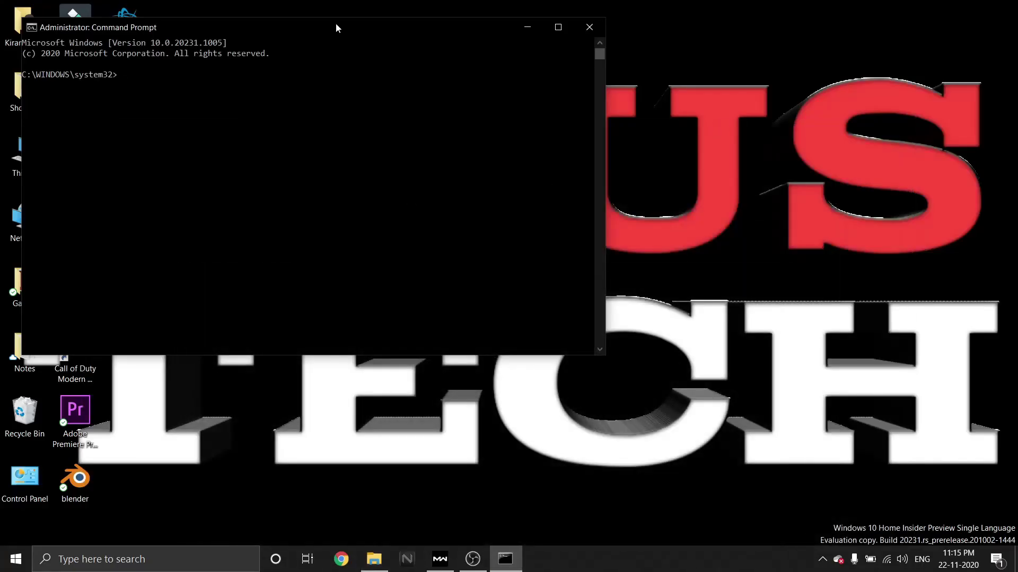
left_click_drag(342, 33, 573, 36)
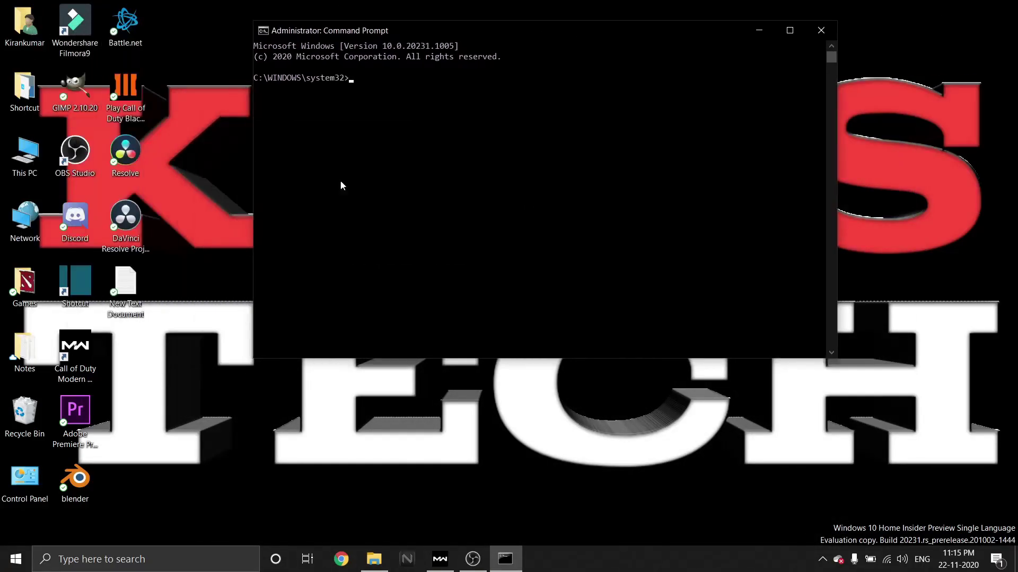
- Copy the command .\lodctr.exe /R from the New Text Document on the desktop, run it in Command Prompt, and close both windows
left_click(132, 291)
double_click(133, 291)
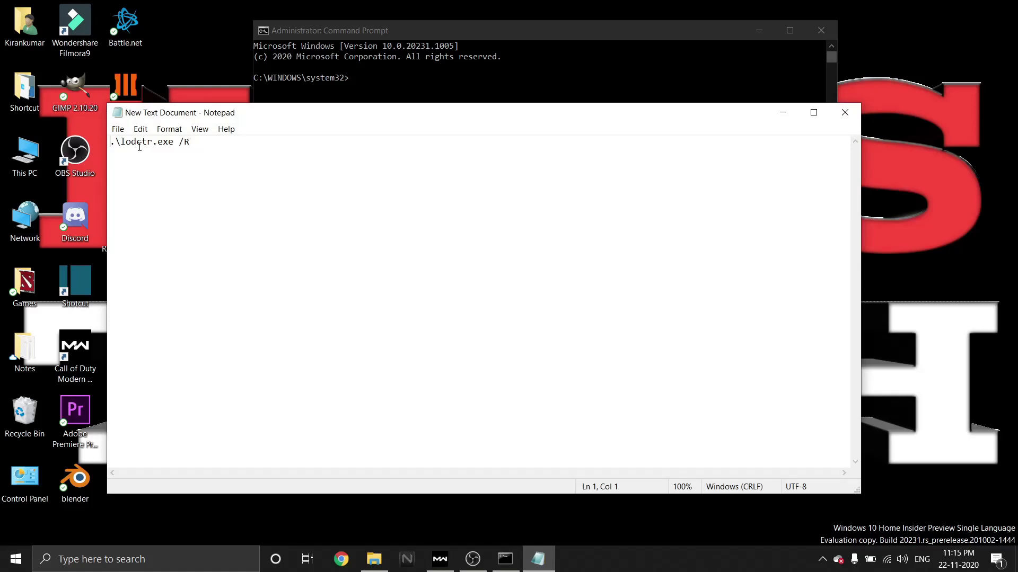
left_click_drag(200, 146, 101, 144)
key("cmd+c")
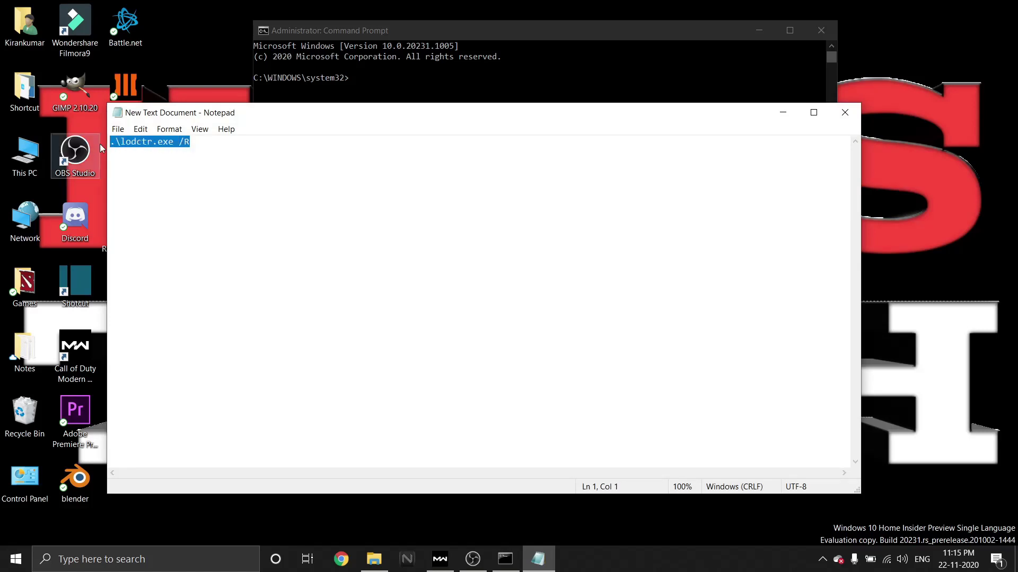
left_click(448, 86)
left_click(408, 89)
right_click(411, 97)
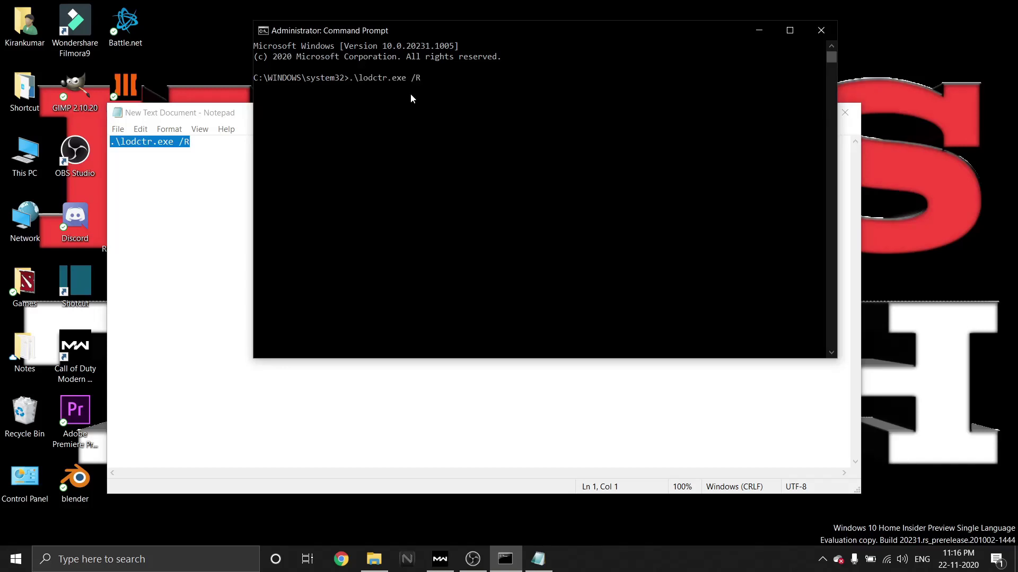
key("Return")
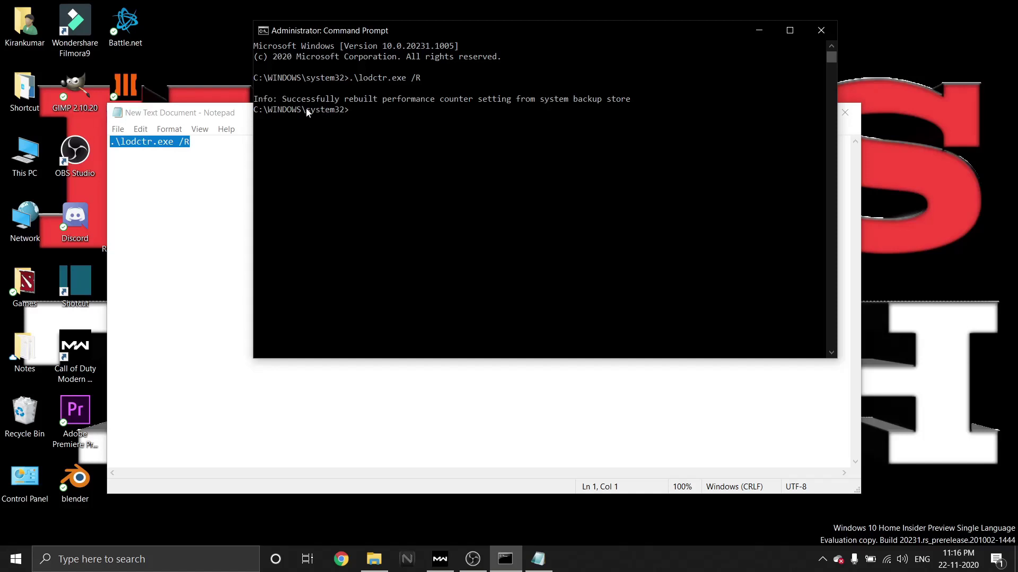
left_click(819, 30)
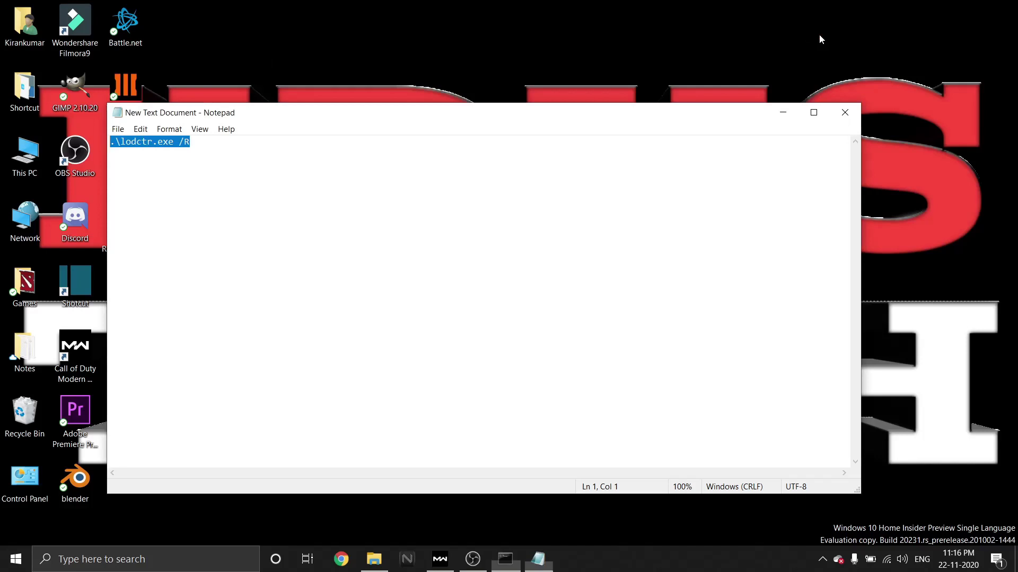
left_click(847, 121)
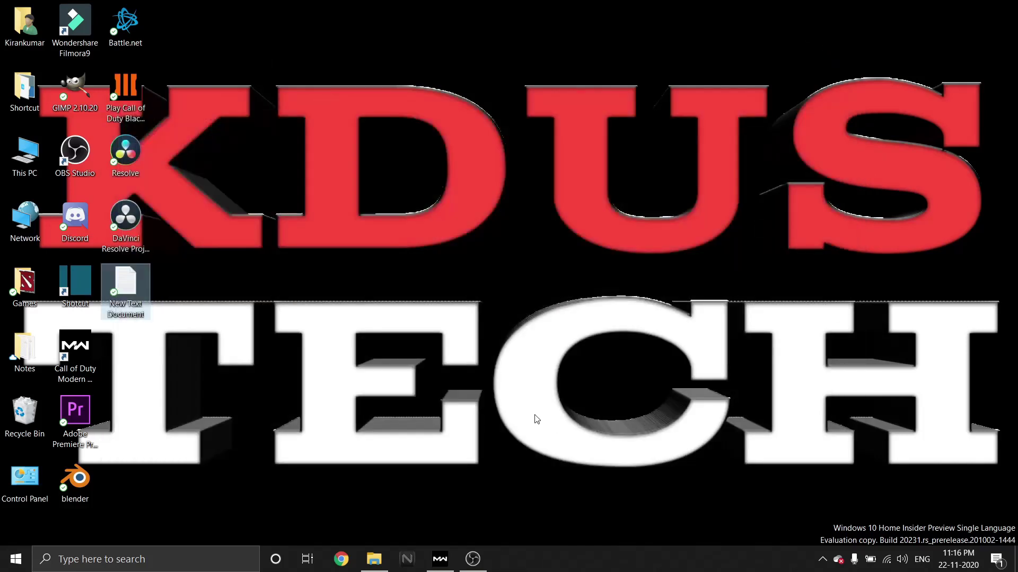
- In File Explorer, open the NitroSenseV3.1 folder, reinstall NitroSense_V31 from the ba4fabaecaf34ebebd9228c1690a2a96 APPXBUNDLE file and launch it
left_click(373, 559)
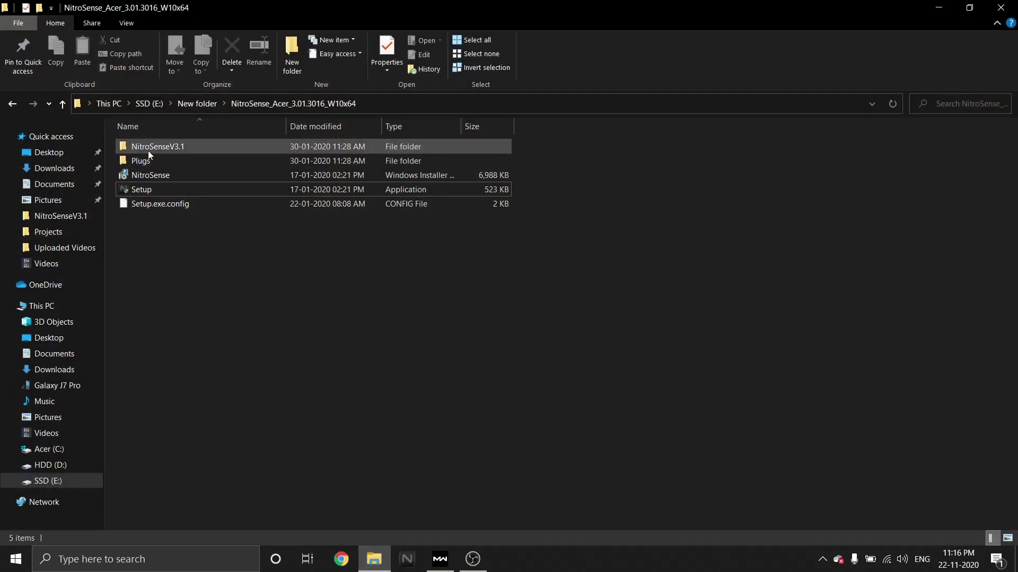
double_click(192, 149)
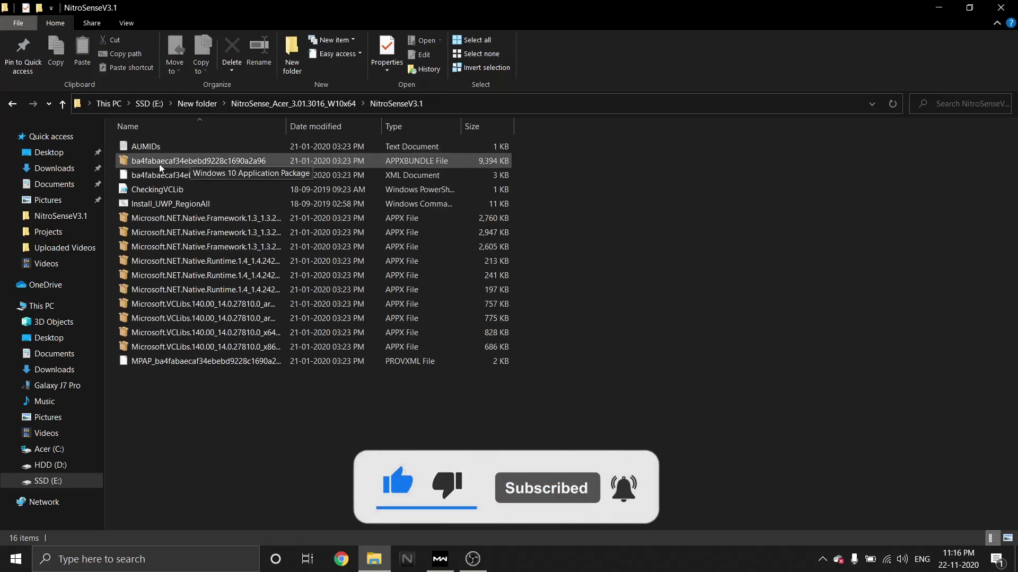
double_click(160, 165)
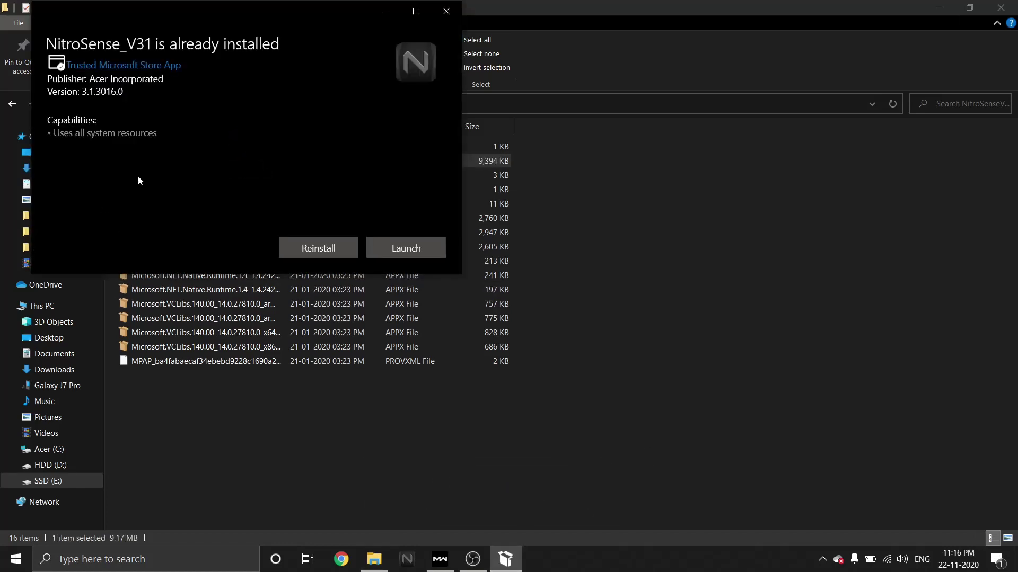
left_click(329, 248)
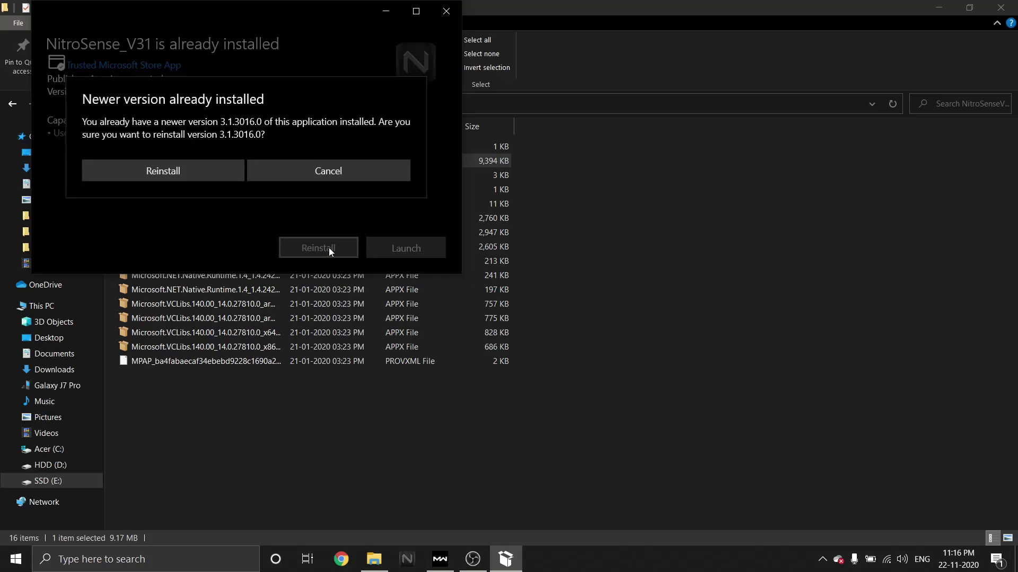
left_click(196, 170)
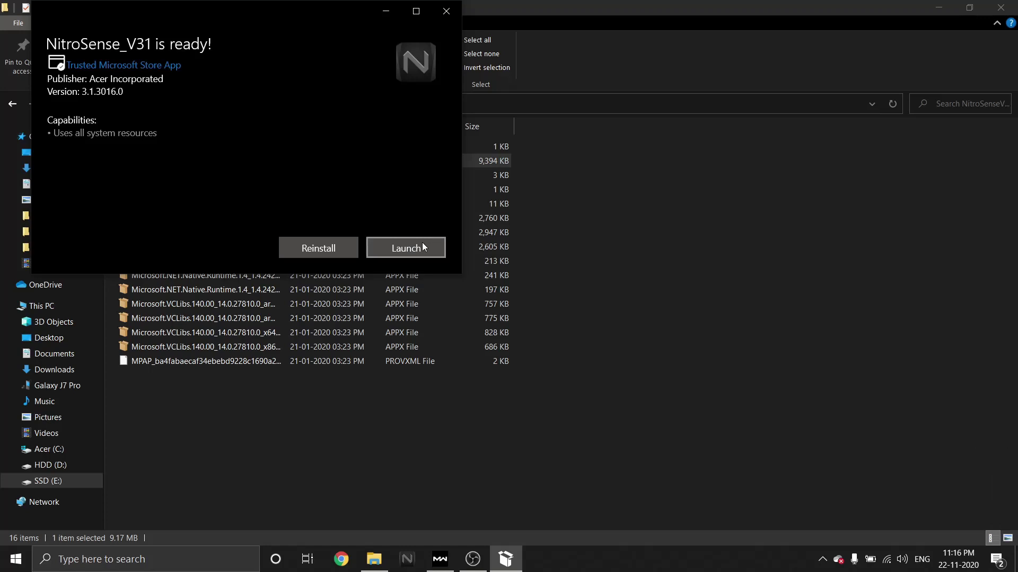
left_click(415, 249)
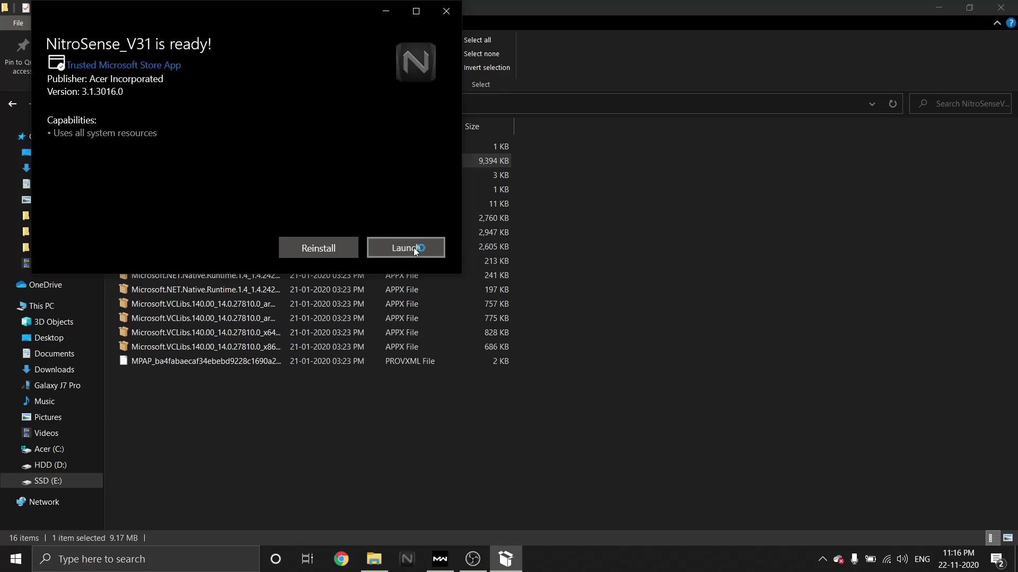